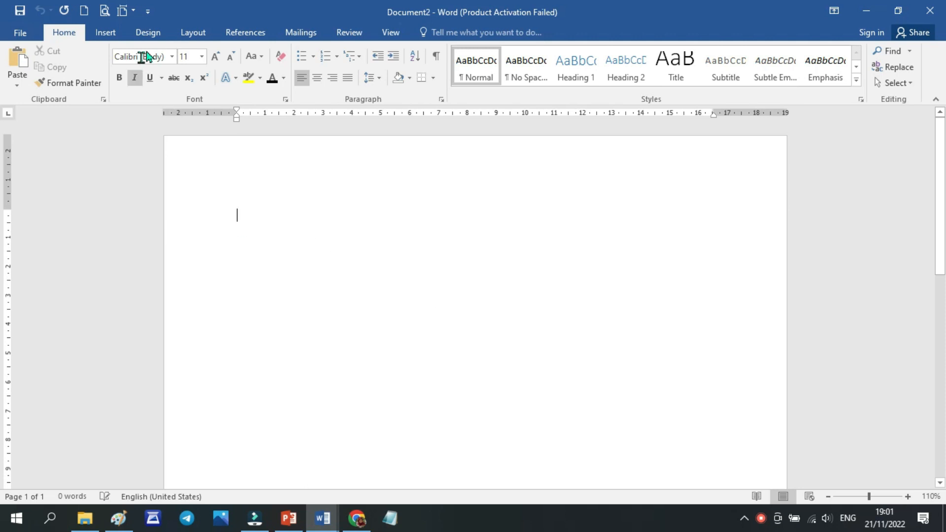
- Set the blank document's paper size to A4 210 x 297 mm
left_click(187, 31)
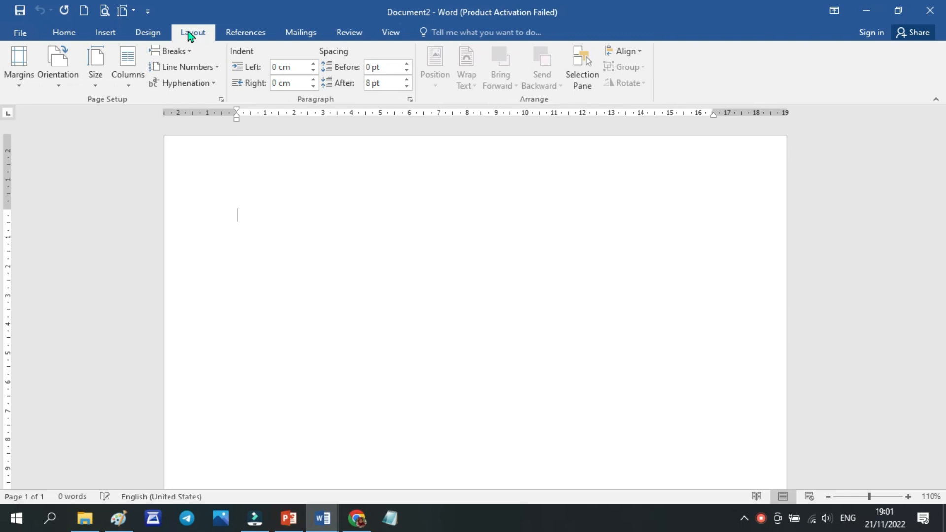
left_click(94, 87)
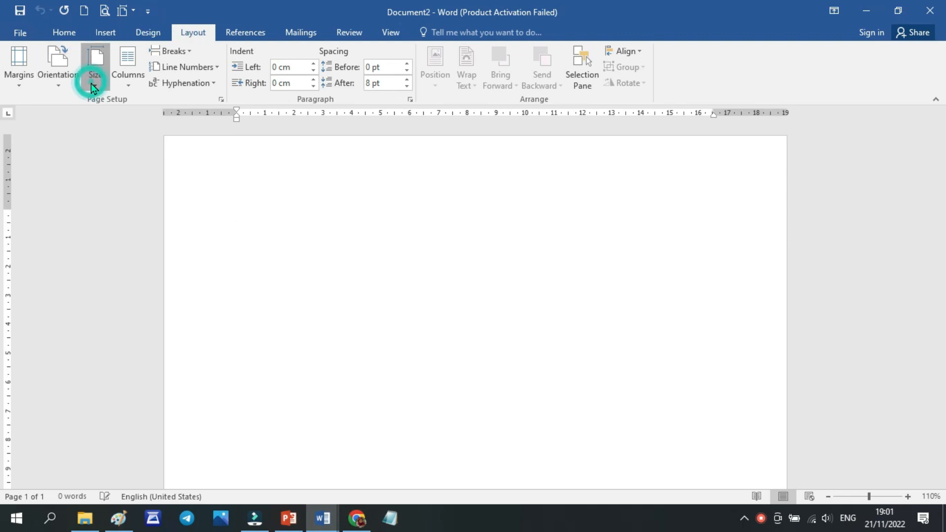
left_click(257, 265)
scroll(249, 227, "up", 5)
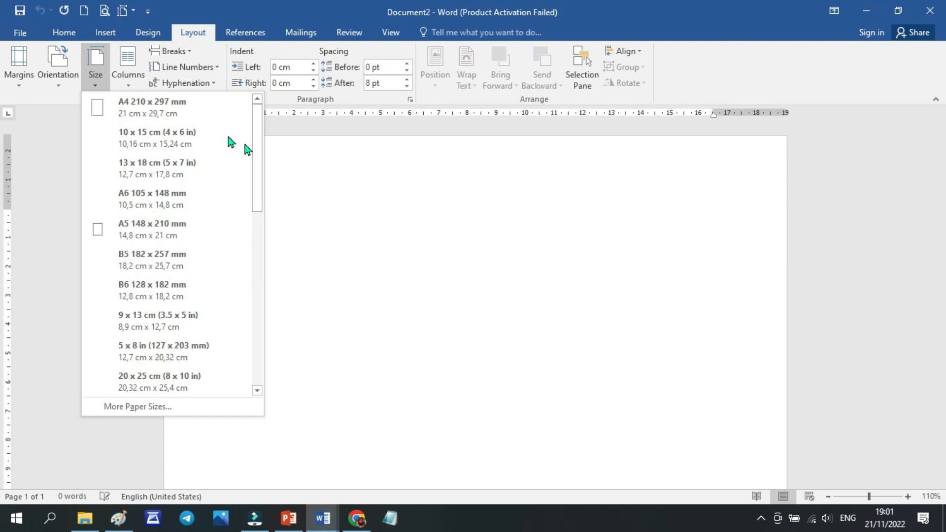
left_click(158, 112)
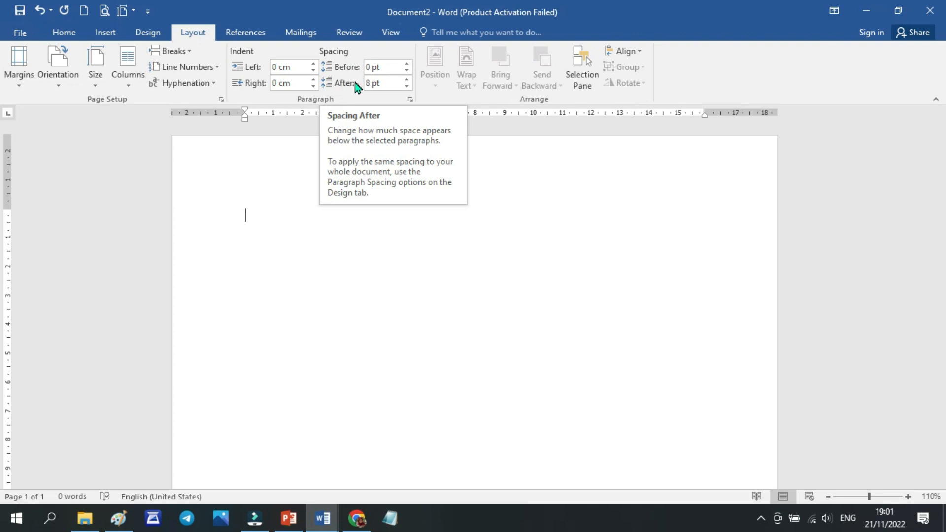
- Set the paragraph spacing after to 0 pt and the line spacing to 1,0
left_click(407, 86)
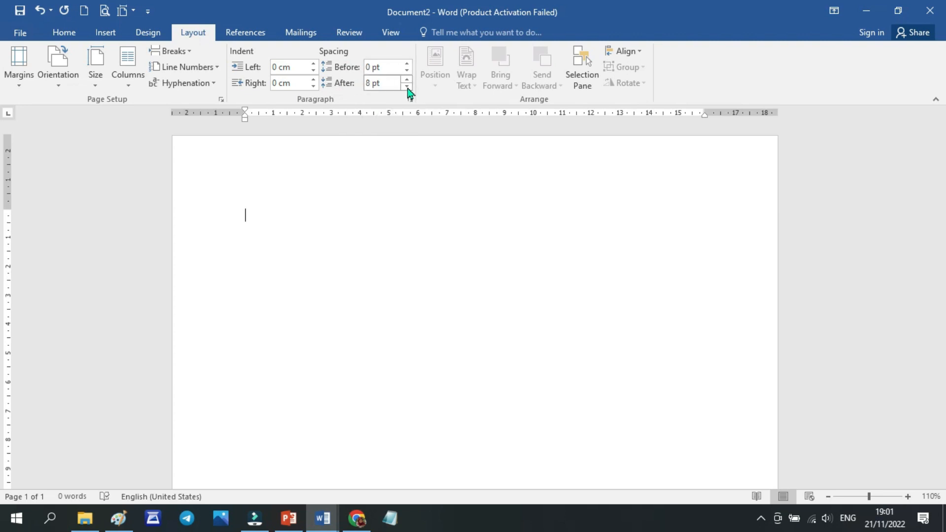
left_click(407, 87)
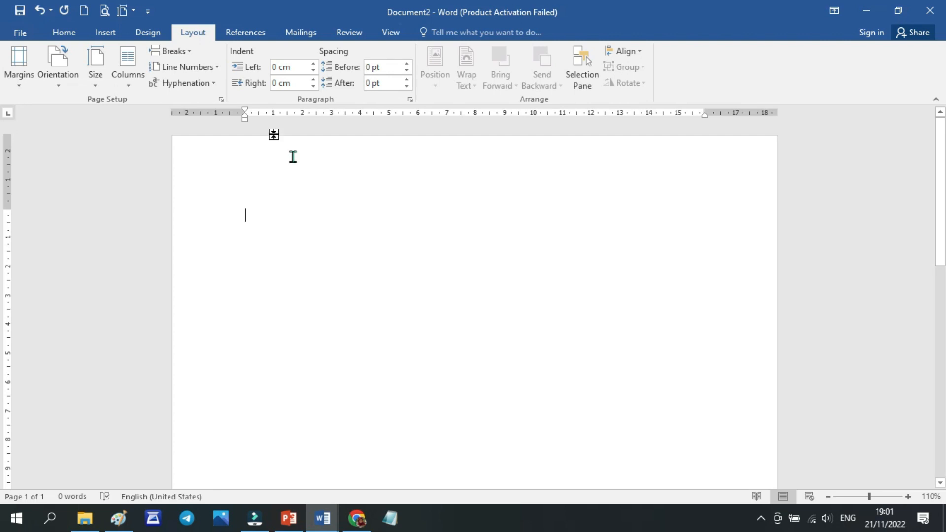
left_click(68, 34)
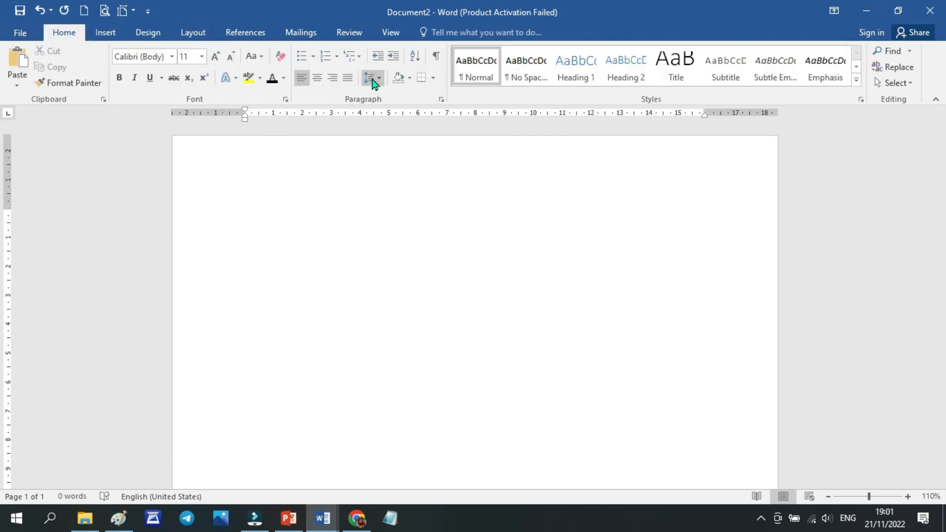
left_click(372, 79)
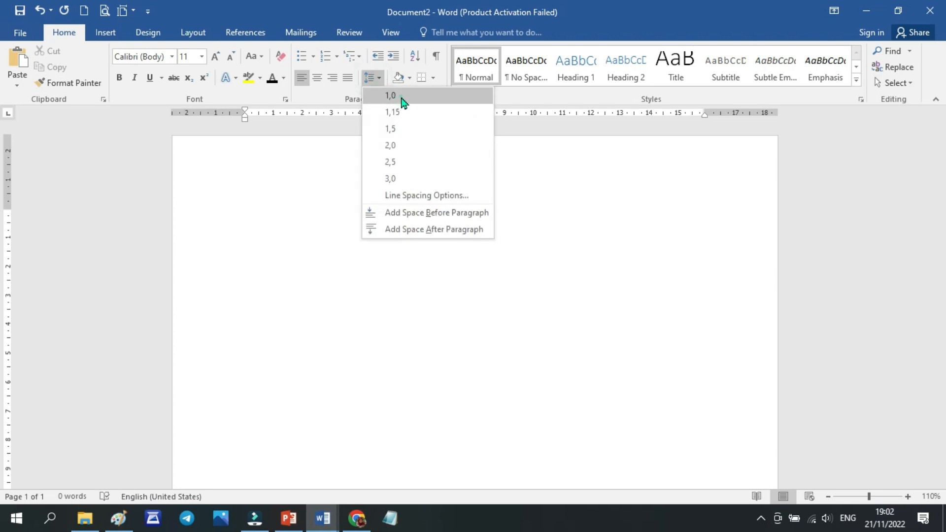
left_click(402, 97)
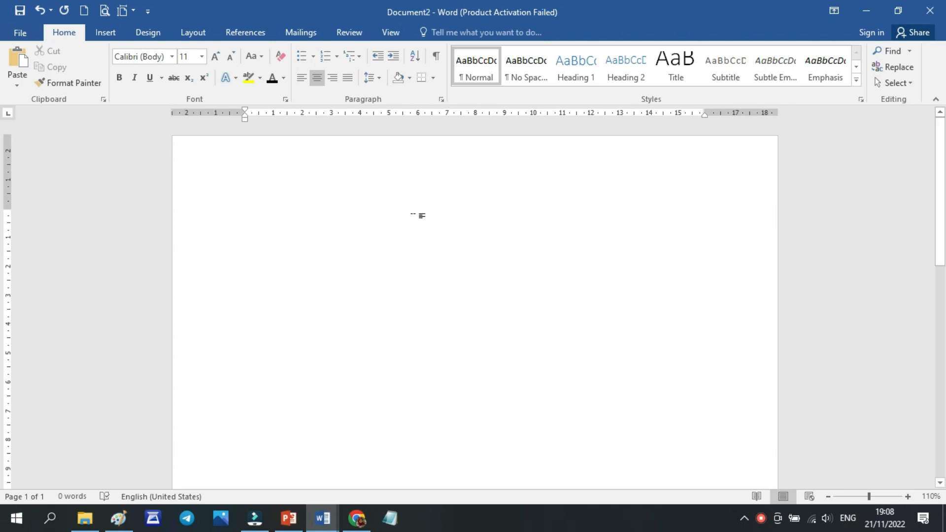
- Set the text to Times New Roman, size 12, with centred alignment
left_click(171, 57)
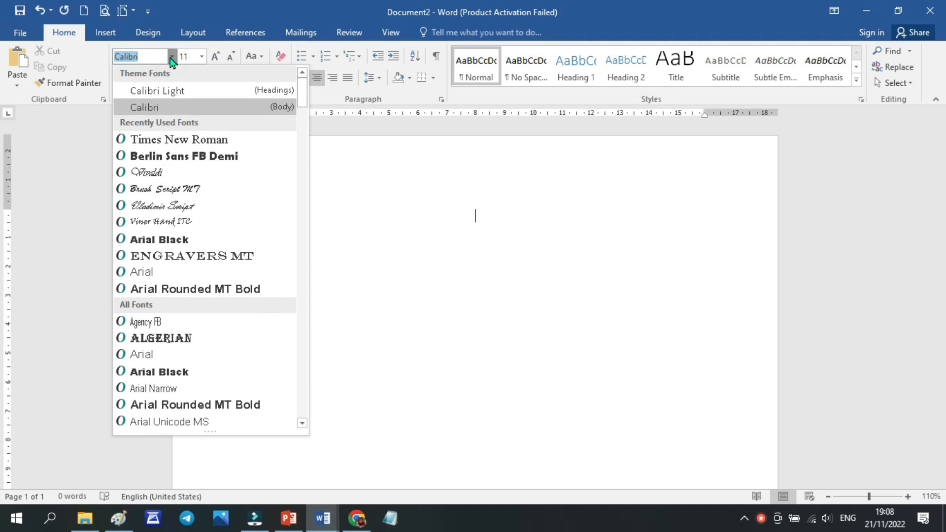
left_click(181, 142)
left_click(202, 56)
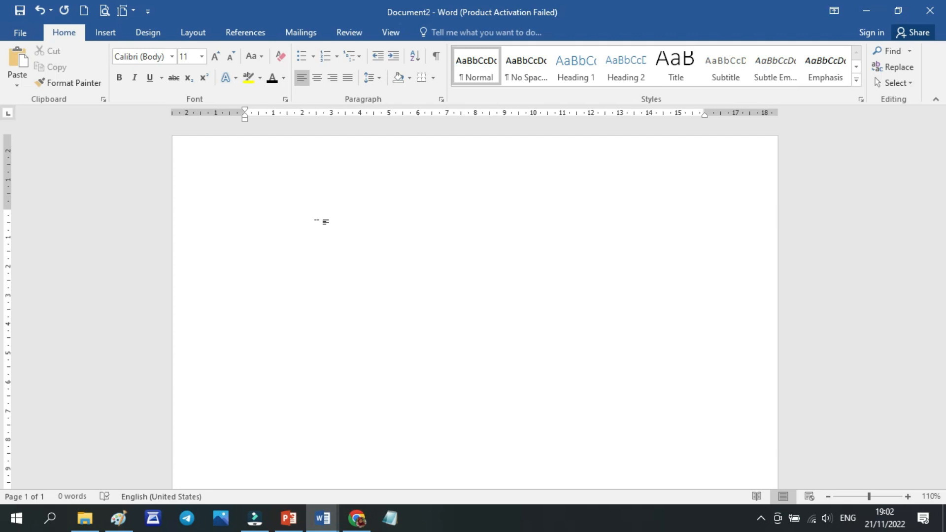
left_click(318, 80)
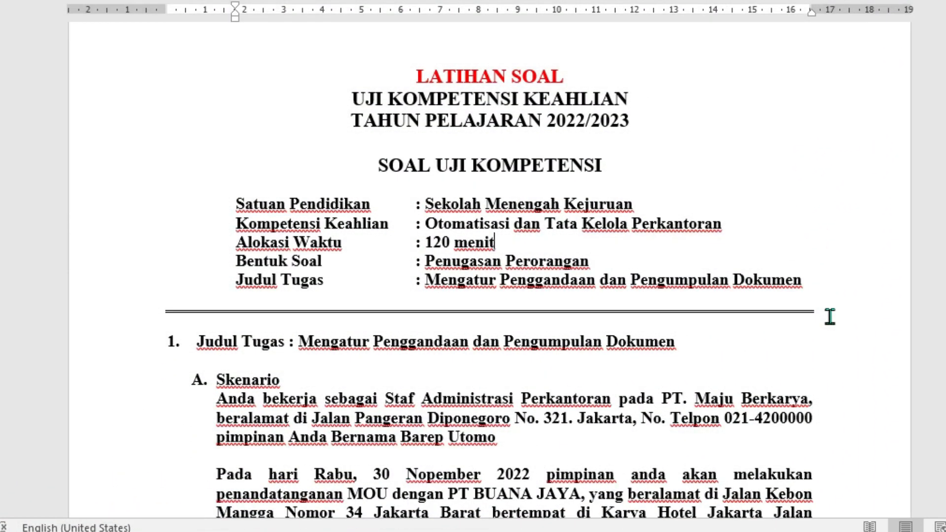
- Find and select the company's name, address and phone details in the exercise's Skenario paragraph
scroll(830, 317, "down", 5)
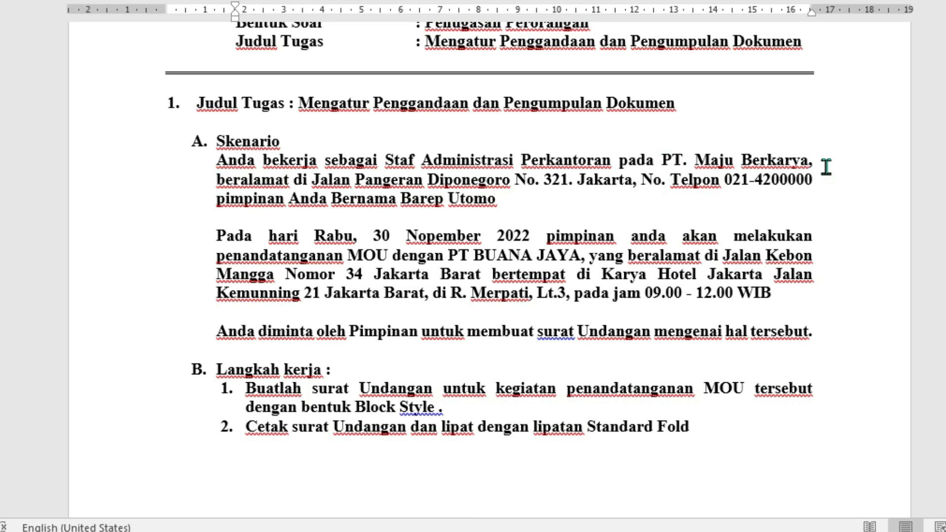
left_click_drag(665, 156, 862, 180)
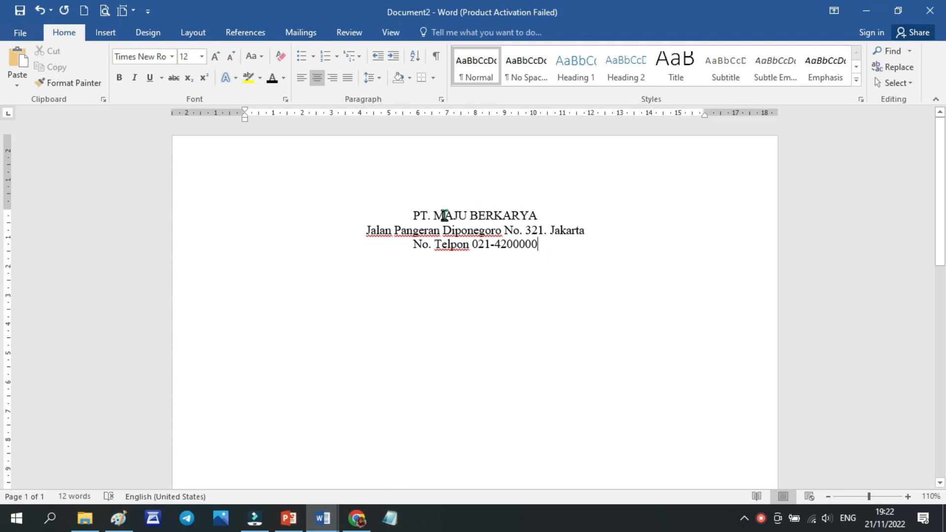
- Make the letterhead company name PT. MAJU BERKARYA bold and set its font size to 14
left_click_drag(411, 215, 513, 215)
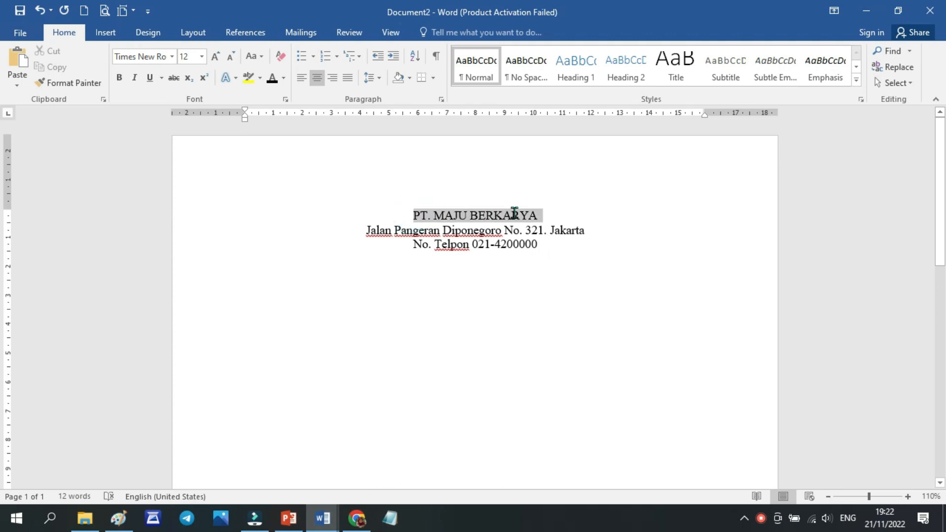
left_click(120, 79)
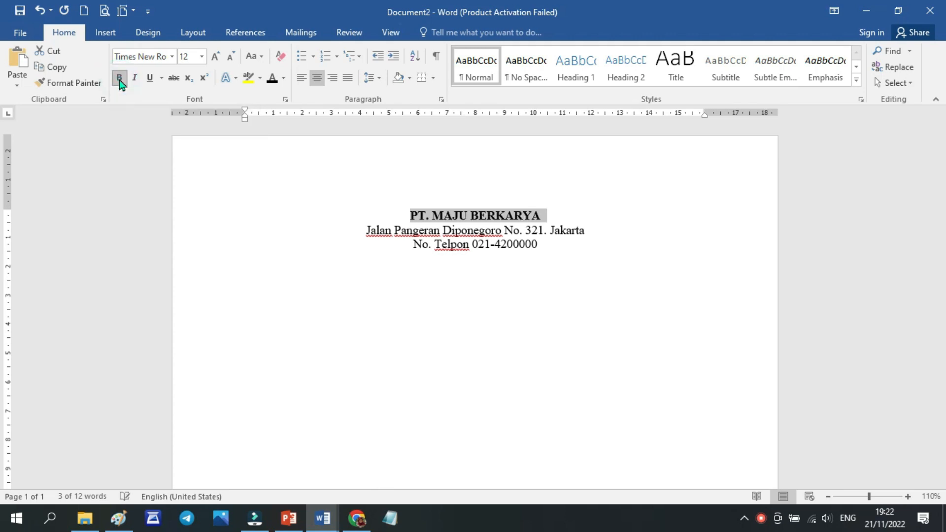
left_click(202, 57)
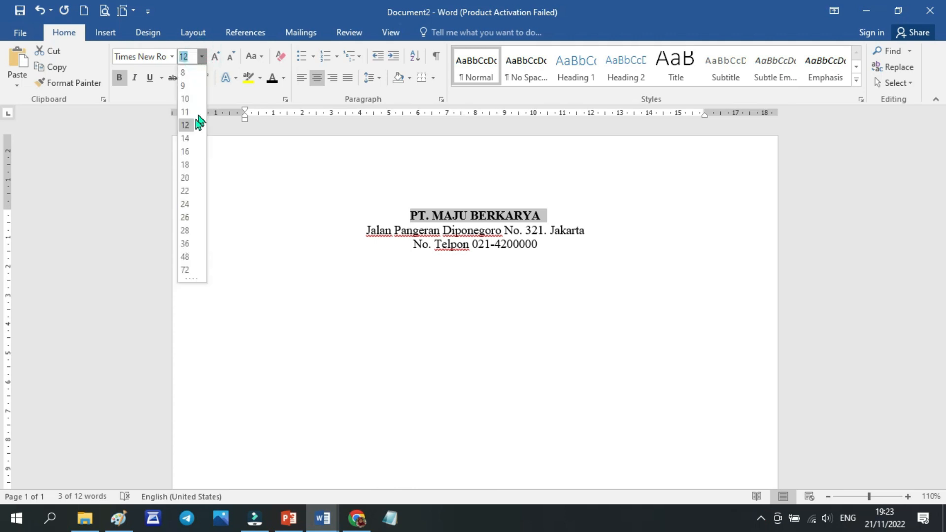
left_click(185, 138)
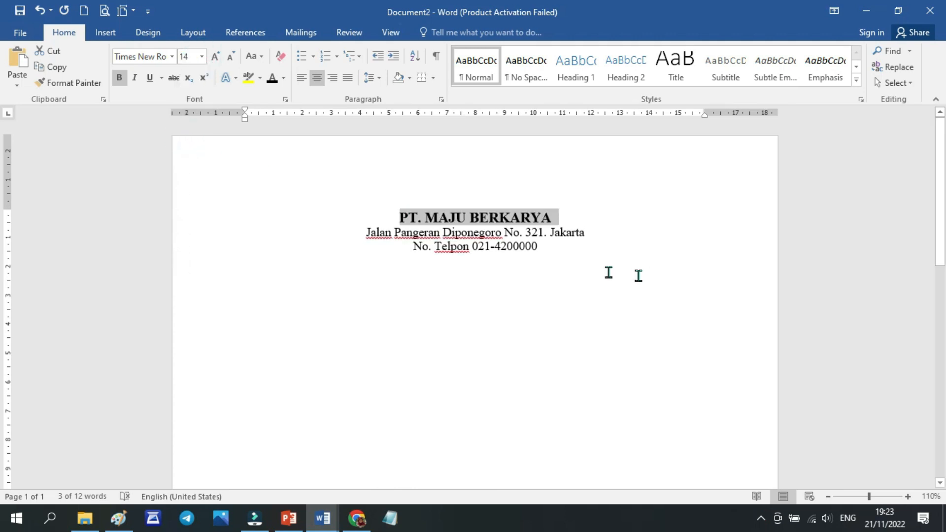
- Insert a full-width double line directly below the letterhead's phone line using the ==== autoformat
left_click(597, 233)
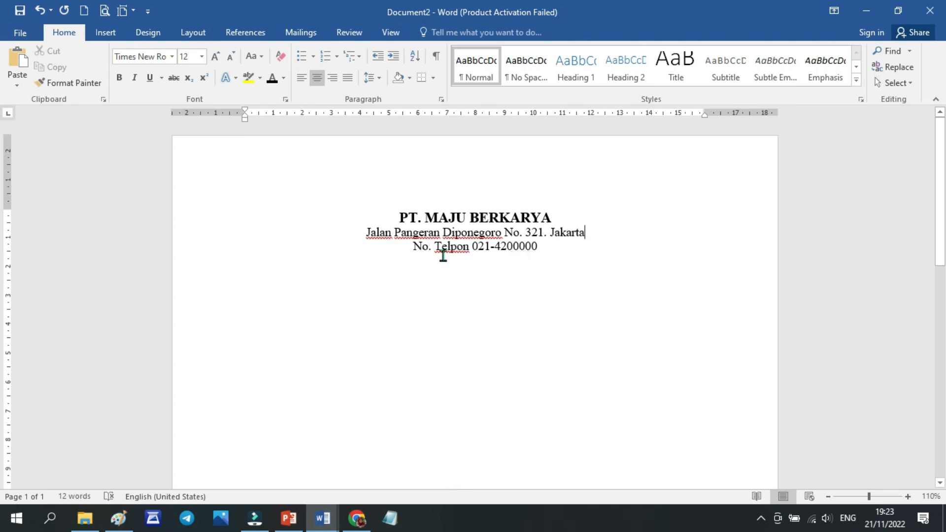
left_click(553, 248)
key("Return")
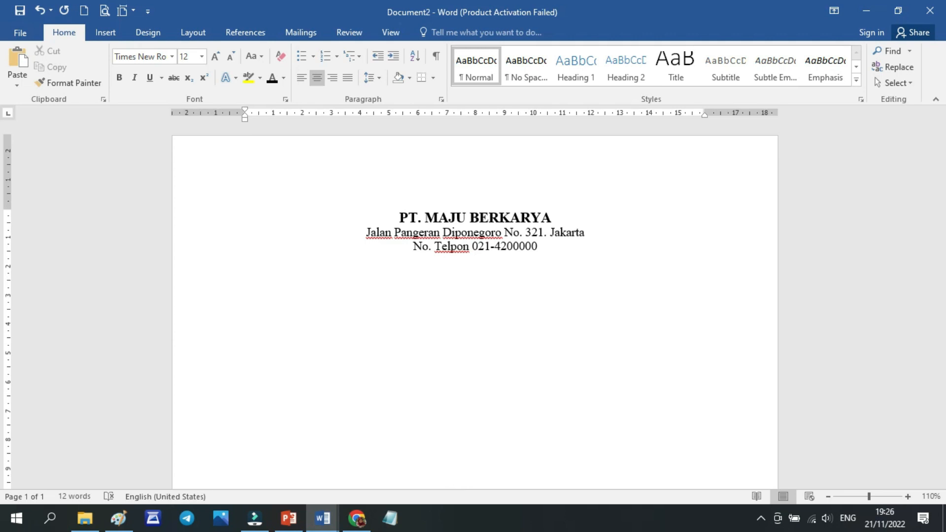
type("====")
key("Return")
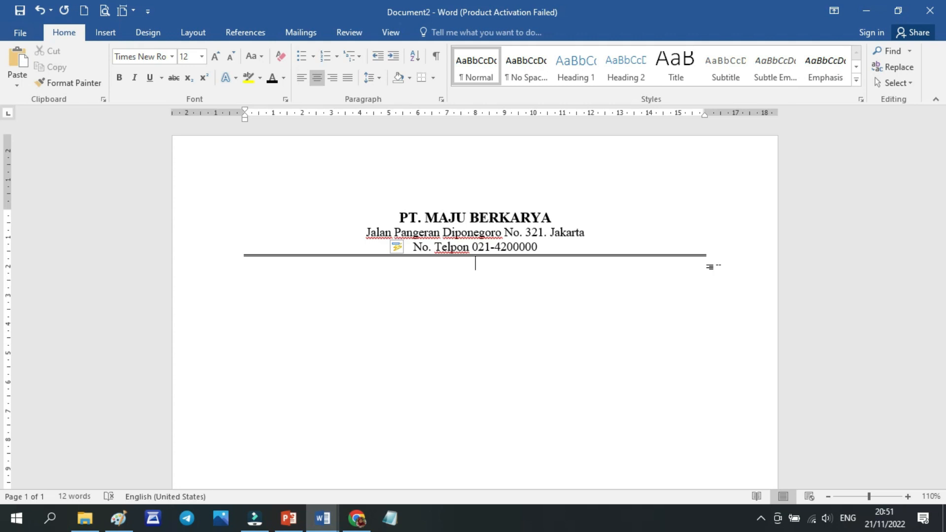
- Below the double line, add left-aligned Nomor, Lampiran and Perihal labels on separate lines, each followed by a tabbed colon
left_click(495, 265)
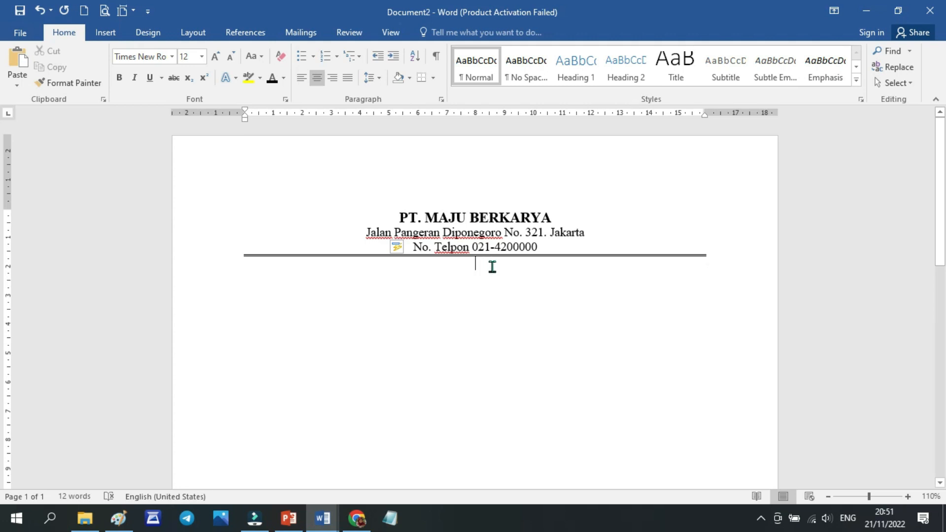
left_click(302, 83)
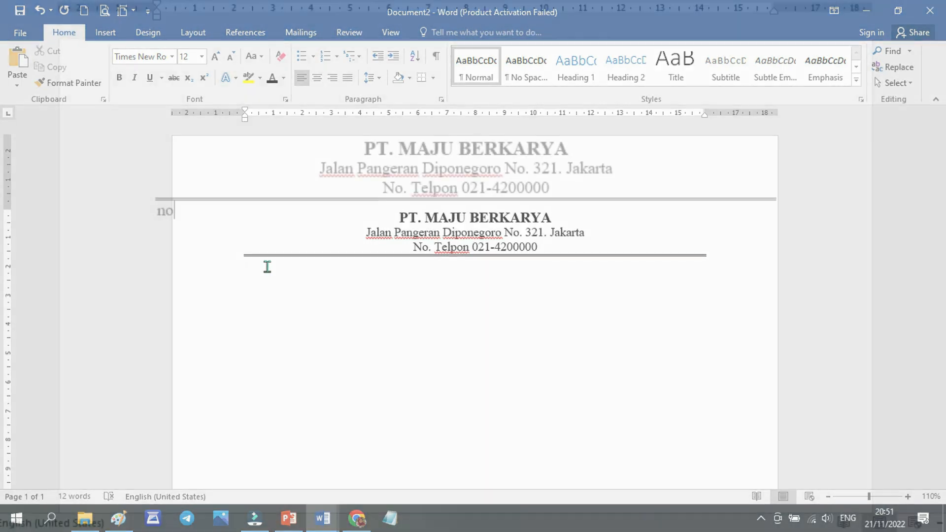
key("Tab")
type(":")
key("Return")
type("lampiran")
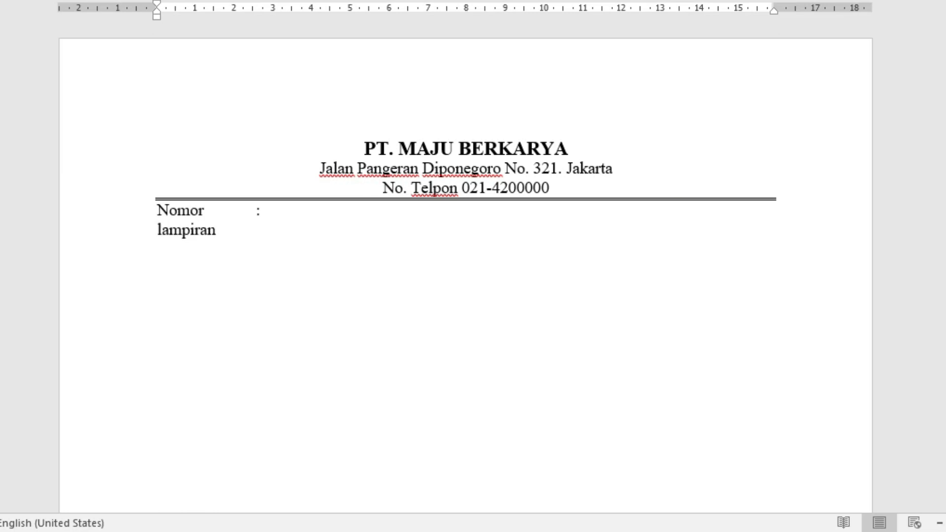
key("Tab")
type(":")
key("Return")
type("perihal")
key("Tab")
type(":")
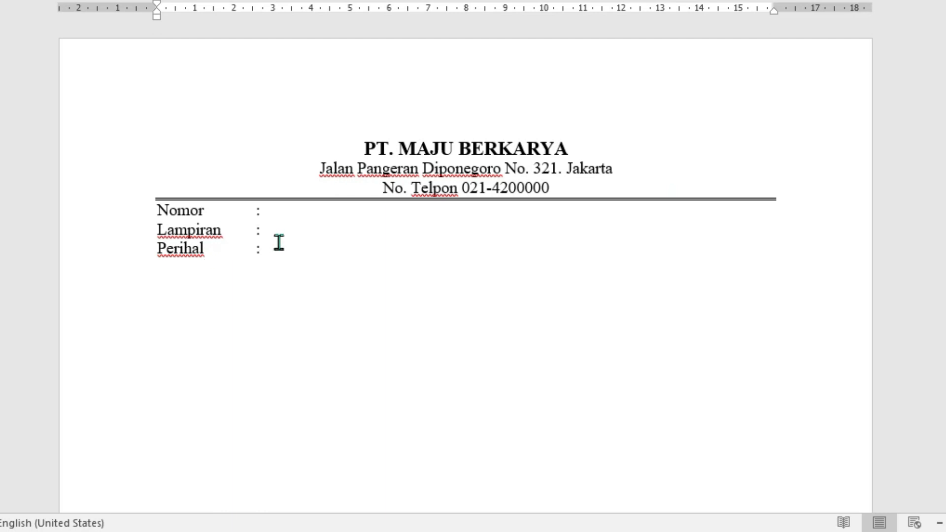
- Enter /MB/XI/2022 after the Nomor colon with a blank gap before it, and tab the cursor across to about the 10 cm mark
left_click(279, 210)
key("Tab")
type("/")
type("MB/")
key("Caps_Lock")
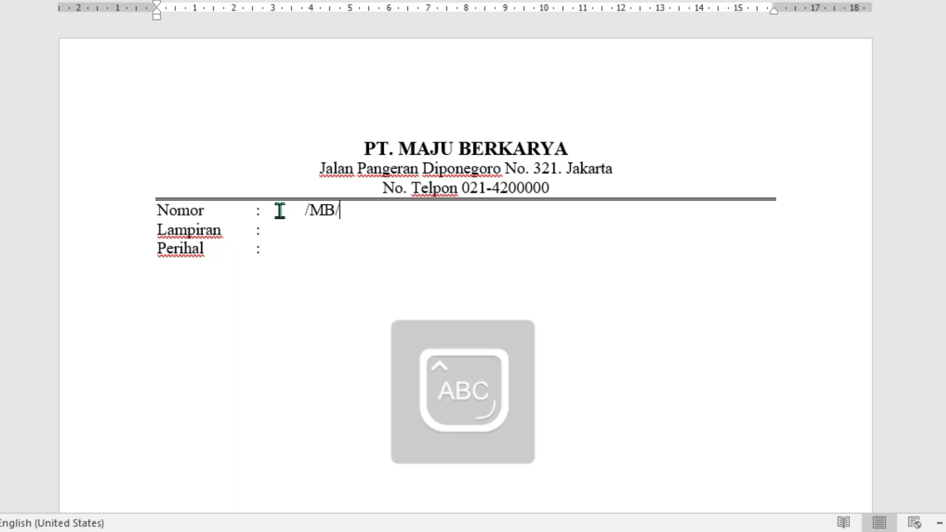
type("XI")
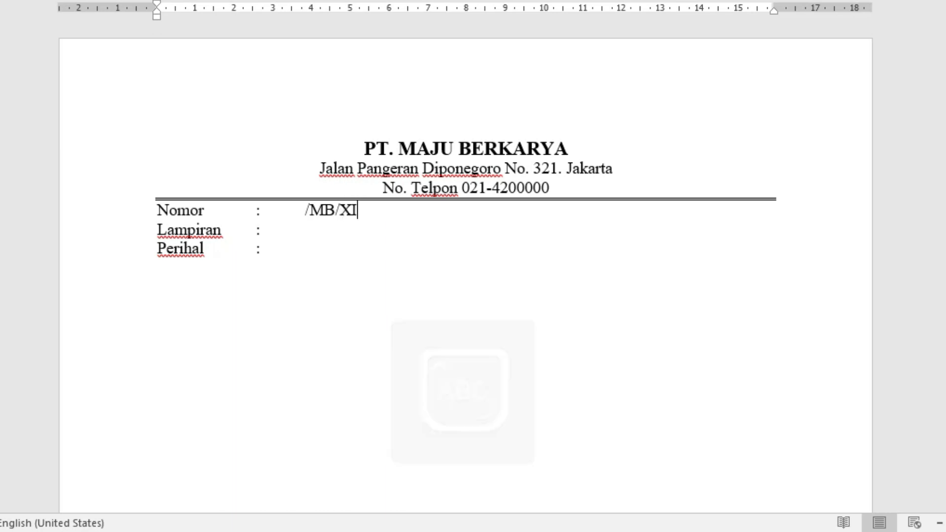
type("/")
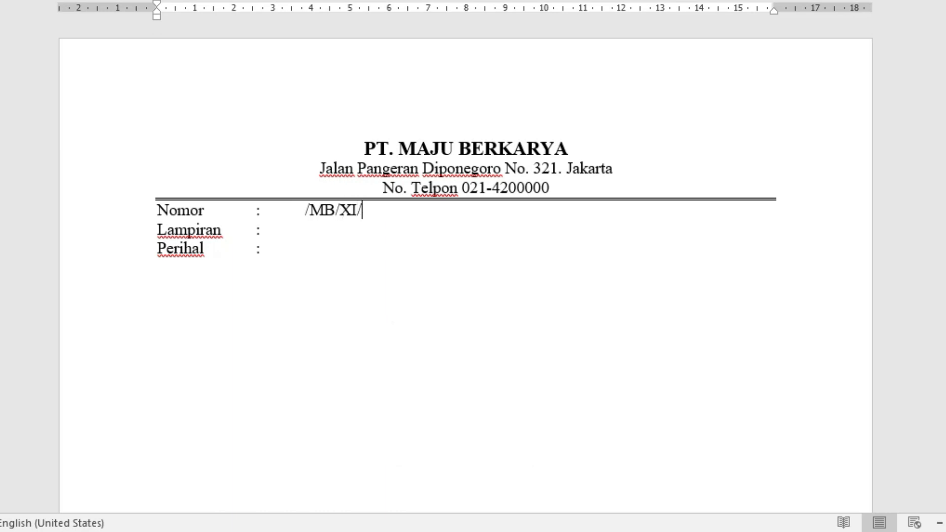
type("2022")
key("Tab")
key("Tab")
key("Tab")
key("Tab")
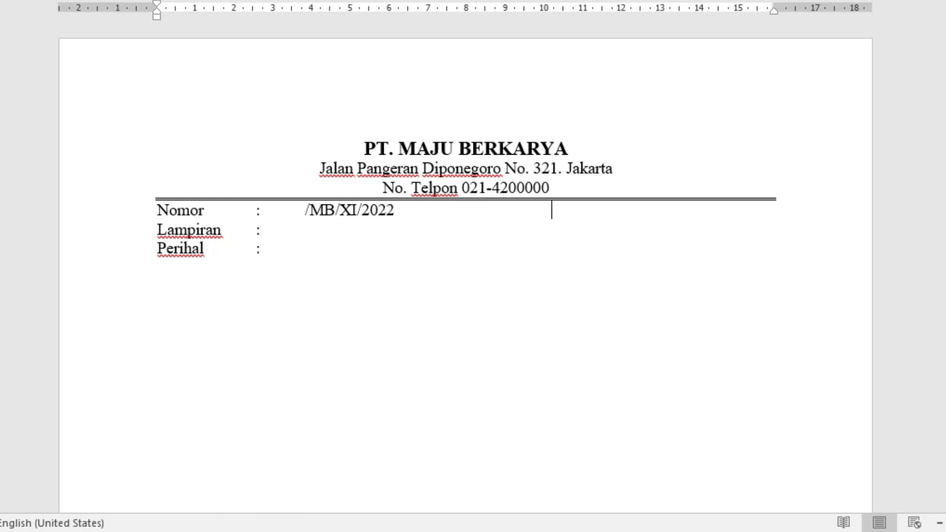
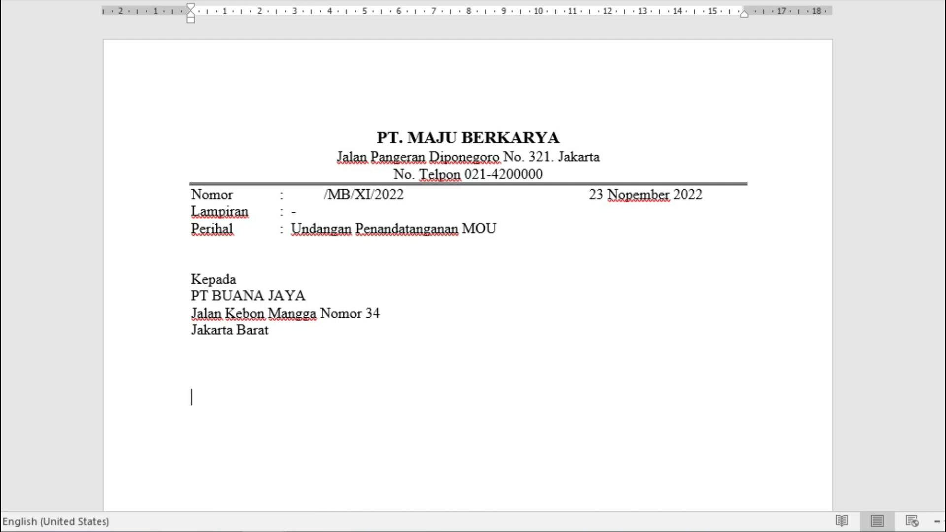
- Write the salutation "Dengan hormat," and list "Hari, tanggal", "Pukul" and "Tempat" on separate lines below the opening sentence
type("dengan hormat,")
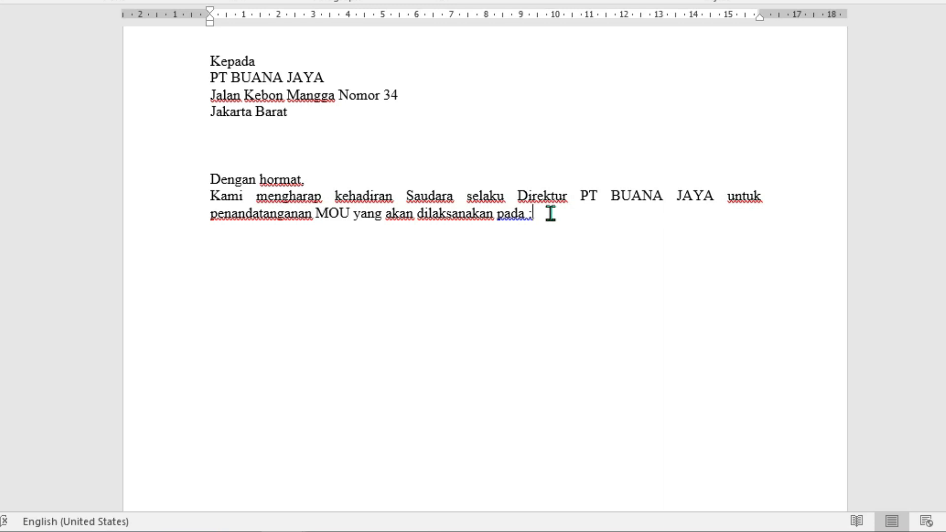
key("Return")
type("Hari, tanggal Pukul Tempat")
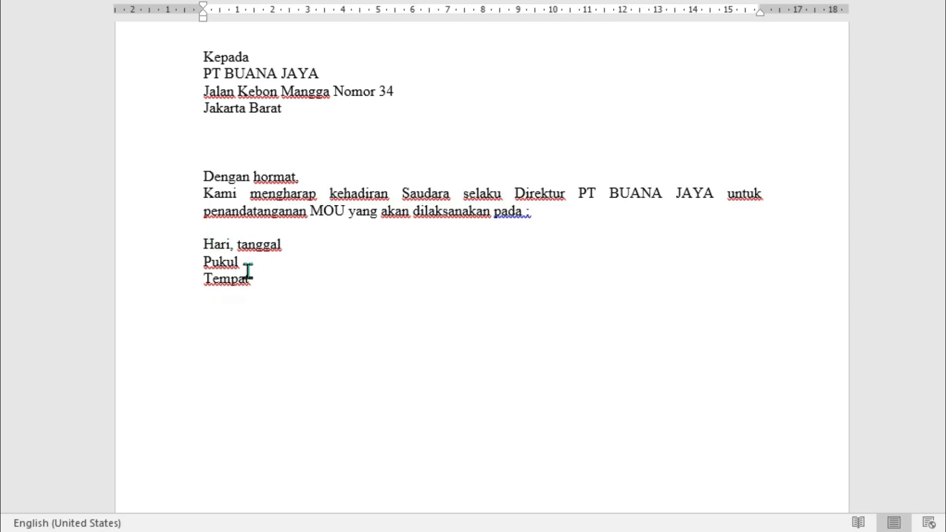
- Add tab-aligned colons after the Hari, tanggal, Pukul and Tempat labels
left_click(299, 246)
left_click(274, 264)
type(":")
left_click(276, 279)
key("Tab")
type(":")
- In the exercise scenario, colour the time "jam 09.00 - 12.00 WIB" and the venue text from "Karya Hotel" to "Lt.3" red
left_click(321, 243)
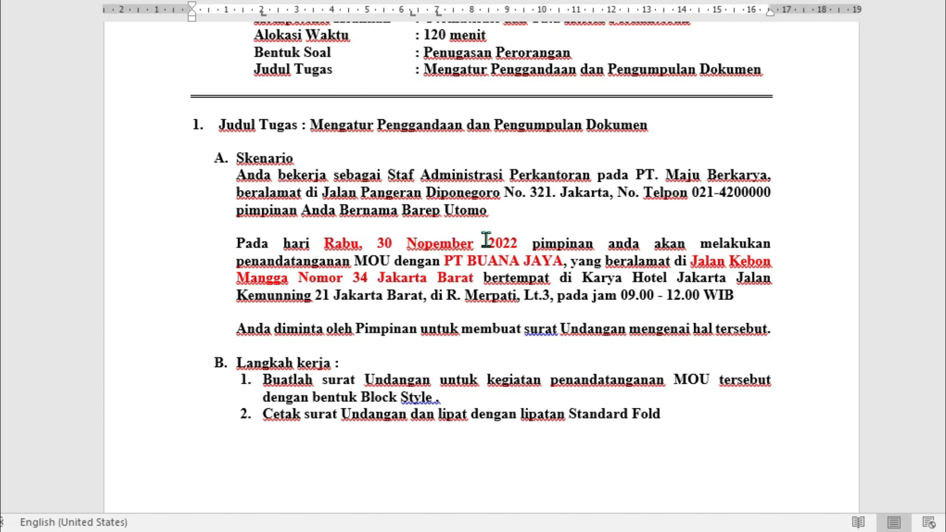
left_click(327, 248)
left_click_drag(327, 247, 532, 247)
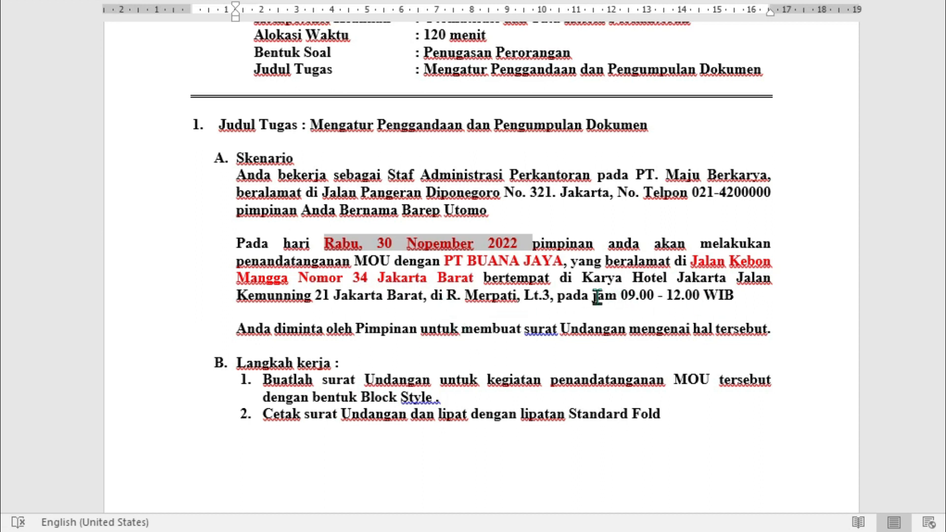
left_click_drag(592, 296, 728, 295)
key("ctrl+c")
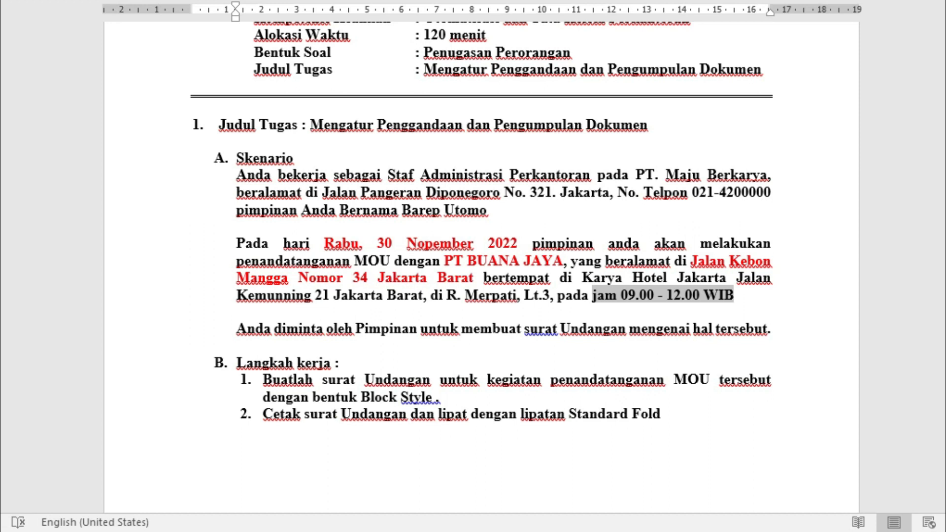
key("F4")
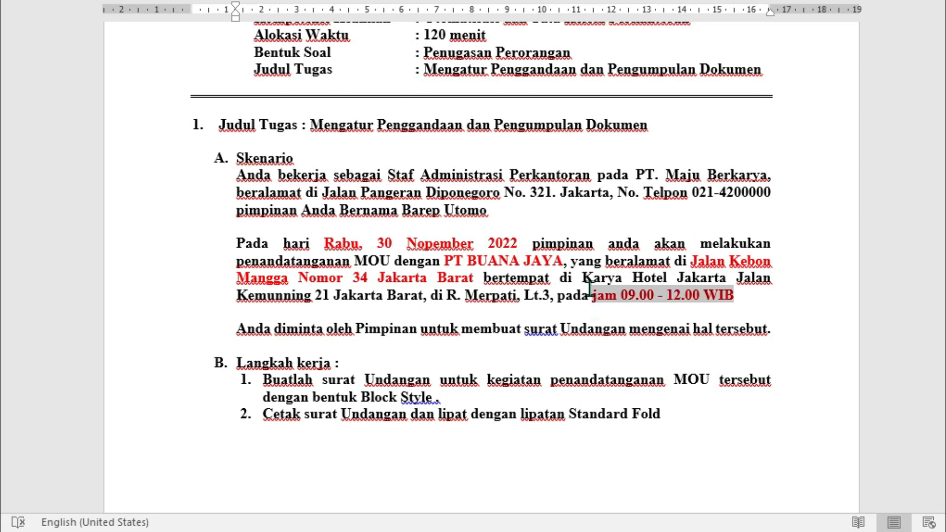
left_click_drag(579, 277, 552, 298)
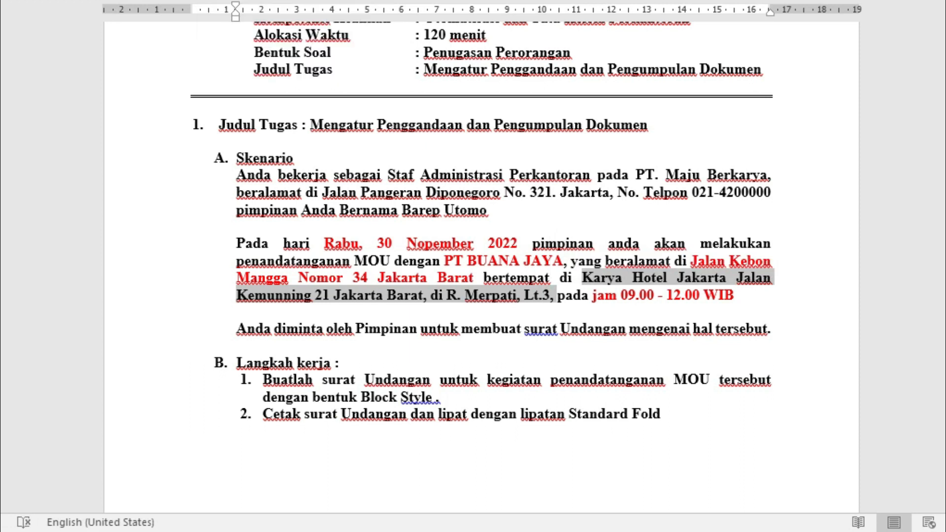
key("F4")
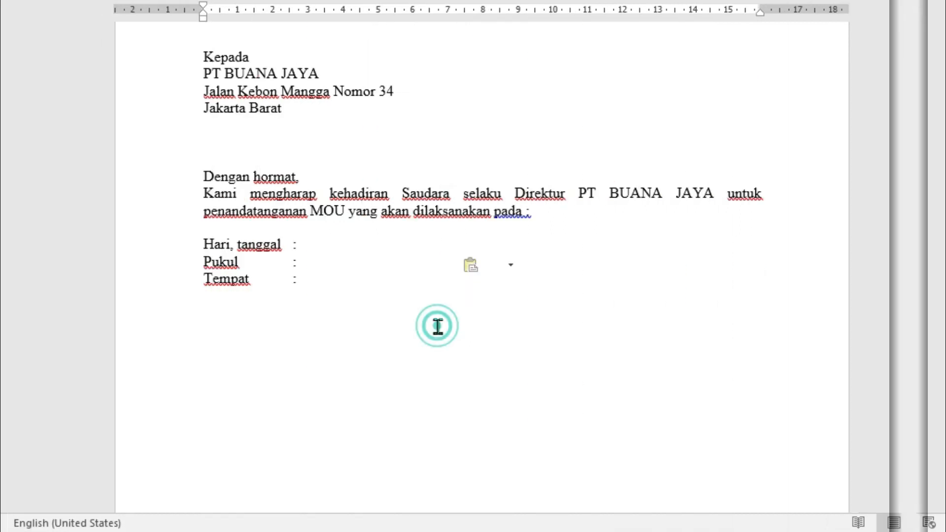
- Fill in Hari, tanggal with "Rabu, 30 Nopember 2022", Pukul with "09.00 - 12.00 WIB", and Tempat with Karya Hotel Jakarta, its street address and "di R. Merpati, Lt.3"
type("Rabu, 30 Nopember 2022")
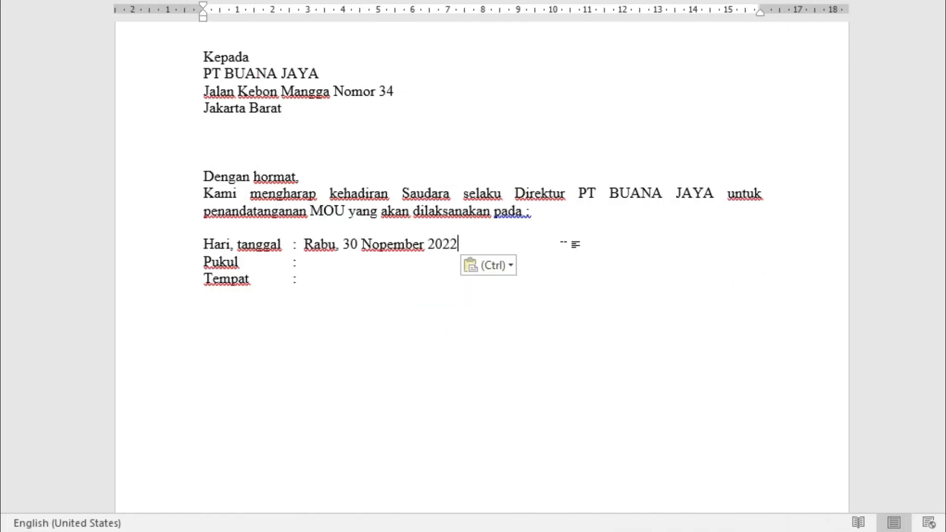
left_click(362, 261)
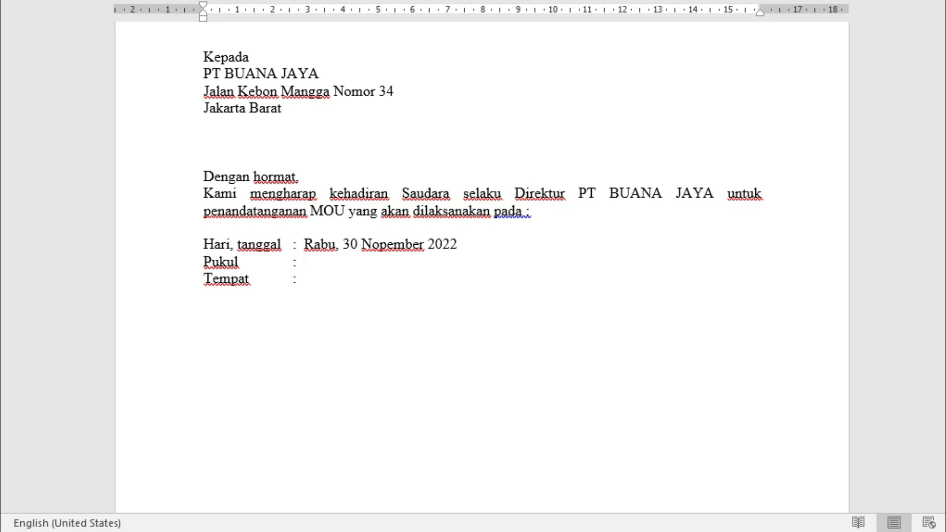
key("ctrl+v")
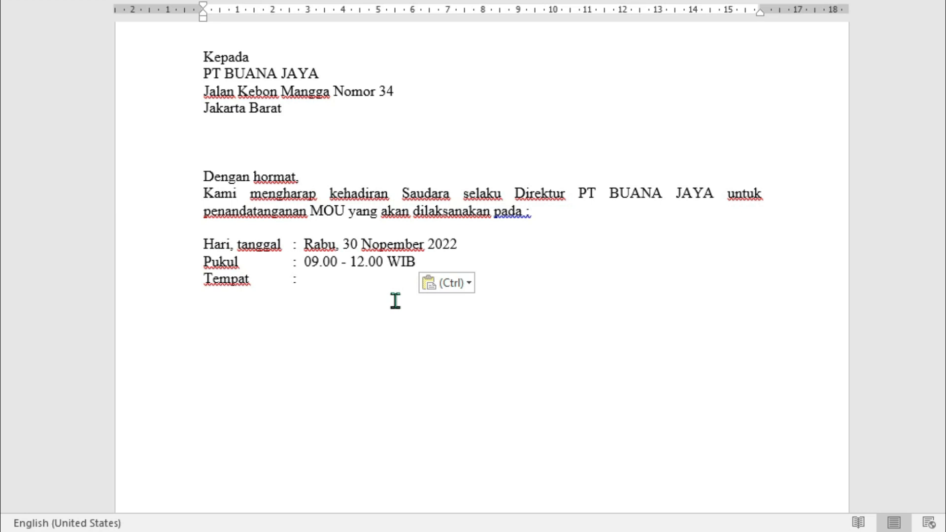
left_click(377, 278)
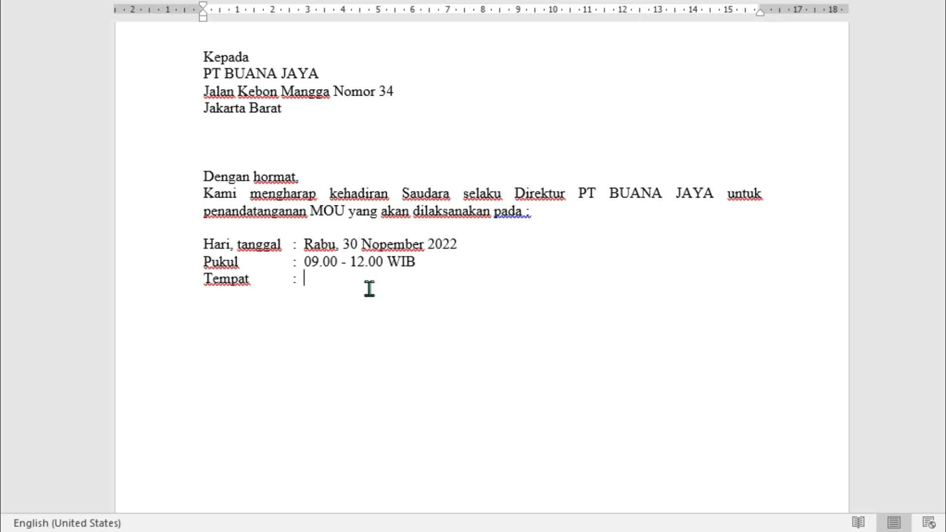
type("Karya Hotel Jakarta Jalan Kemuning 21 Jakarta Barat, di R. Merpati, Lt.3")
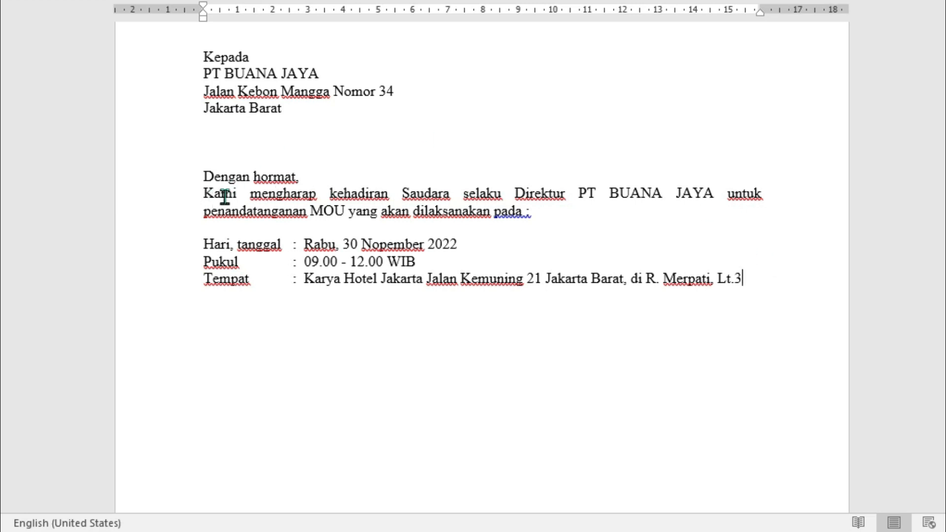
- Add the closing sentence "Atas kehadiran Saudara kami sampaikan terima kasih." below the Tempat line, separated by a blank line
left_click(204, 183)
left_click(228, 228)
left_click(752, 279)
key("Return")
key("Return")
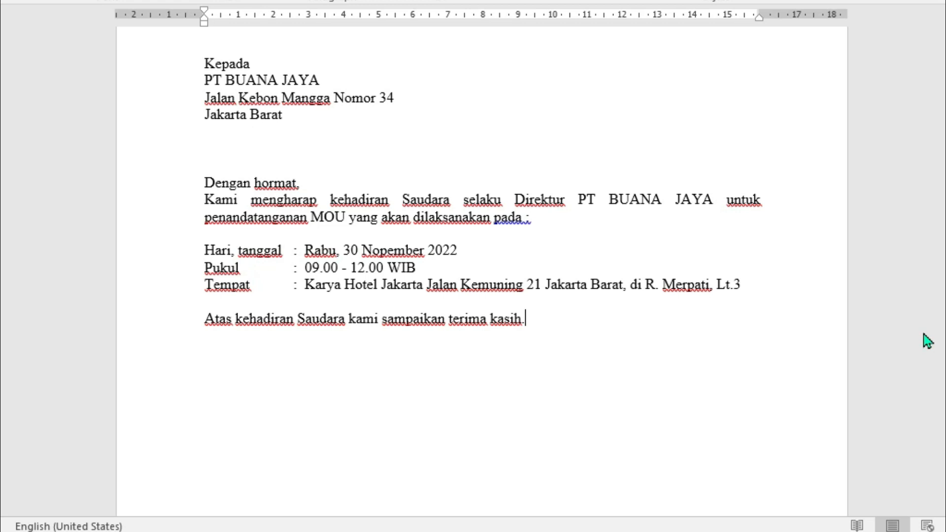
- Leave blank lines below the closing sentence and indent the signature paragraph to the 11 cm mark, roughly in line with the letter's date
key("Return")
key("Return")
key("Return")
scroll(436, 94, "up", 5)
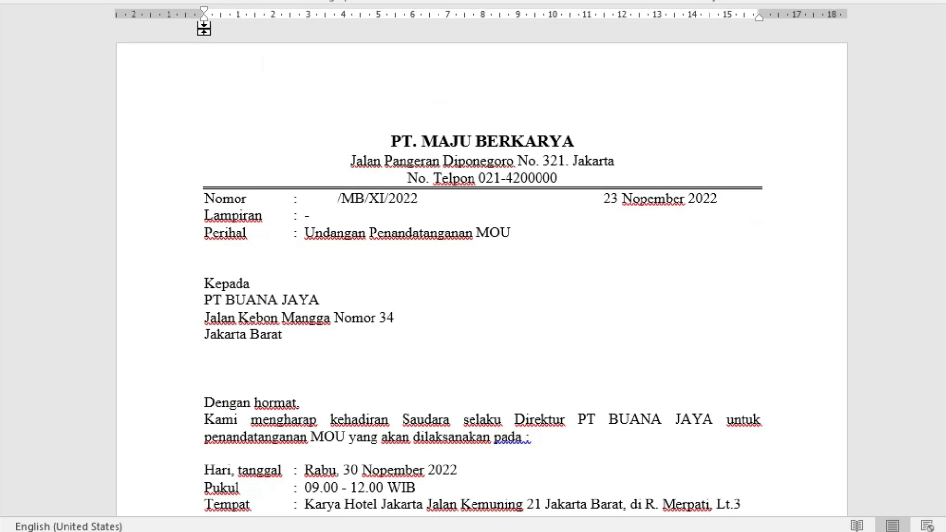
mouse_move(204, 25)
left_mouse_down()
mouse_move(539, 69)
mouse_move(585, 61)
left_mouse_up()
scroll(602, 205, "down", 3)
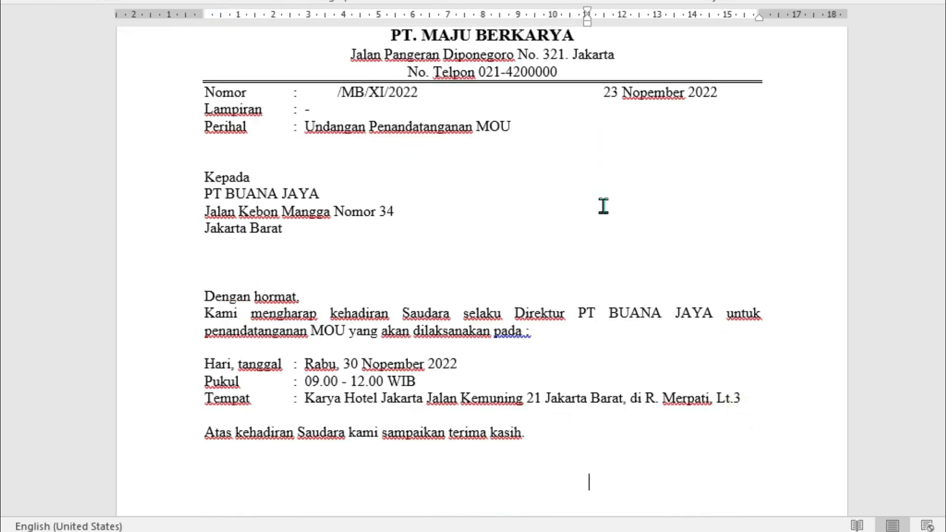
scroll(603, 205, "down", 4)
scroll(604, 206, "down", 1)
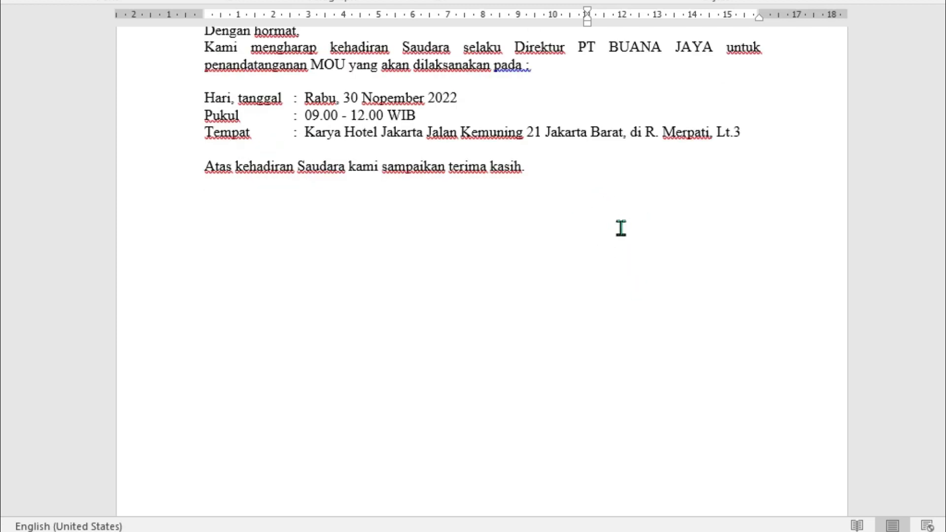
scroll(620, 226, "up", 3)
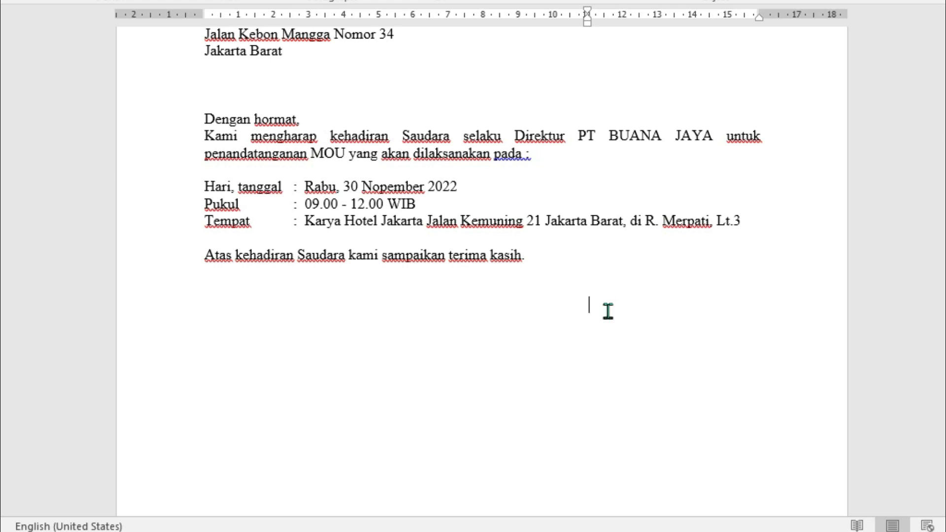
- Write the signature block with "Hormat kami,", blank space for the signature, the leader's full name and the title "Pimpinan"
type("Hormat kami,")
key("Return")
key("Return")
key("Return")
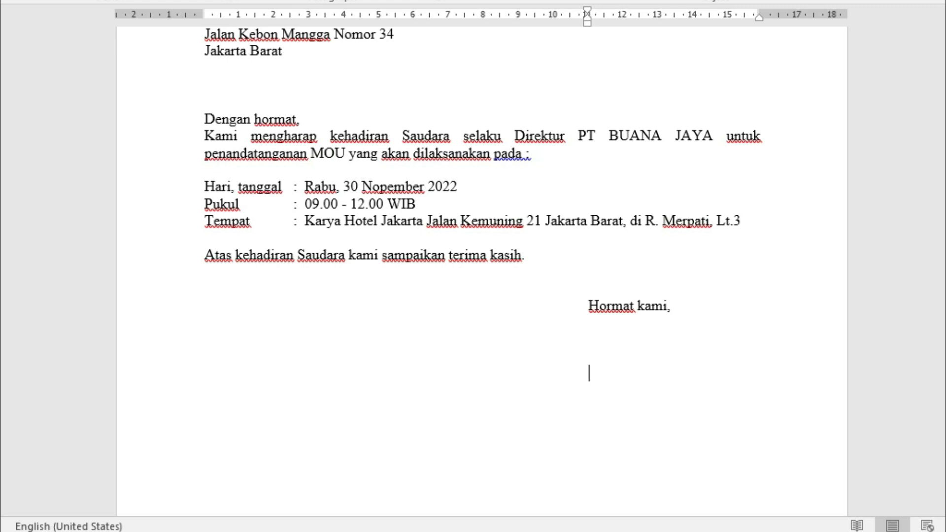
type("Barep Utomo Pimpinan")
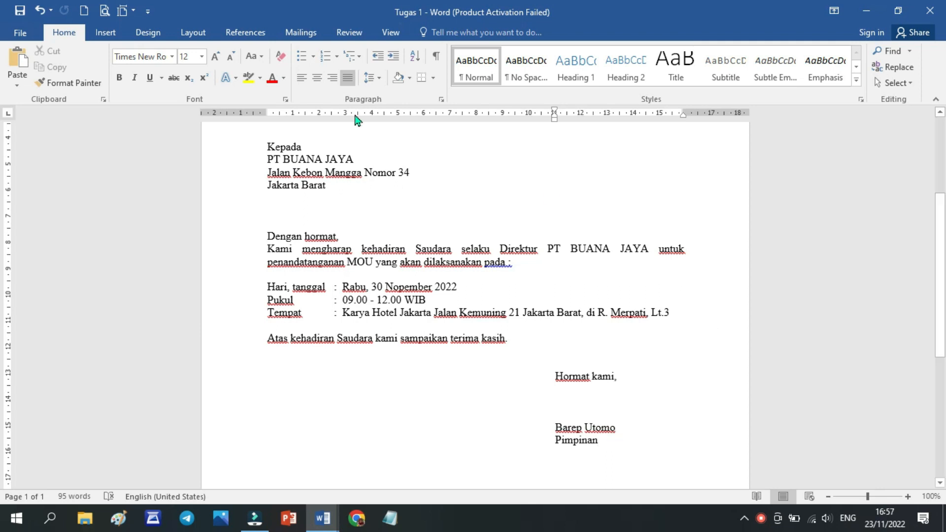
- Open the print preview to check the layout of the finished letter
left_click(19, 33)
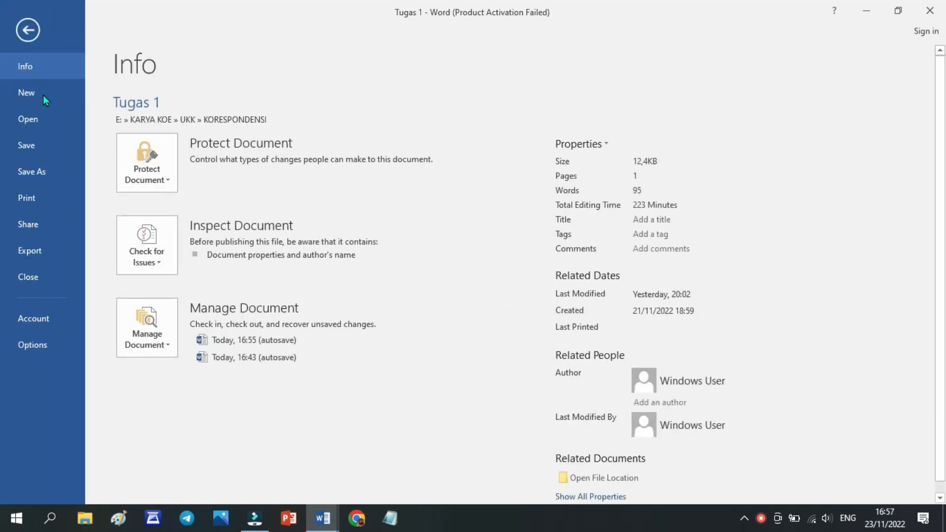
left_click(28, 199)
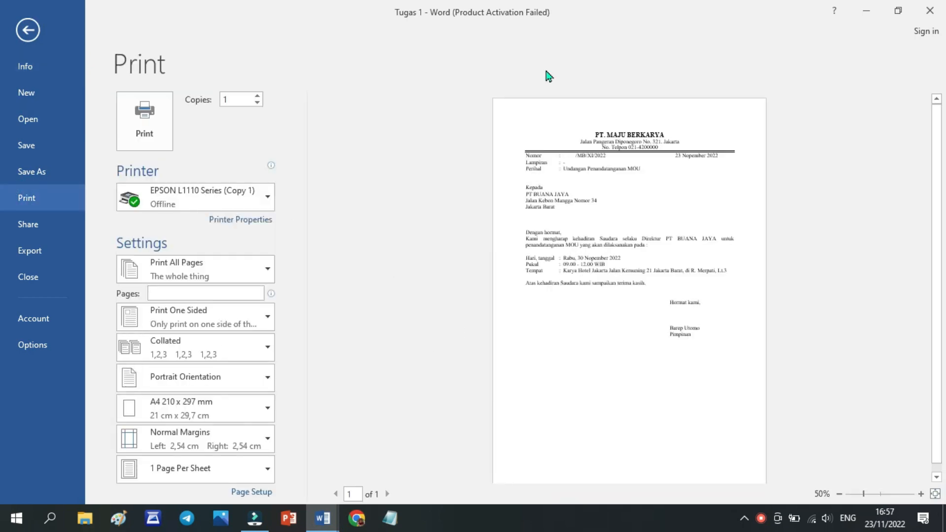